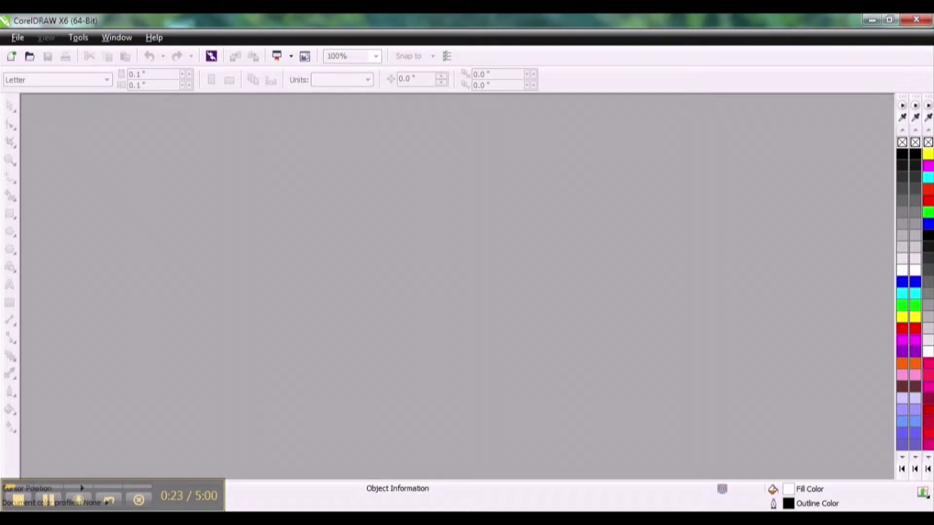
# Step: Start a new Letter-size blank document with the default settings
pyautogui.click(18, 38)
pyautogui.press('Escape')
pyautogui.hotkey('ctrl', 'n')
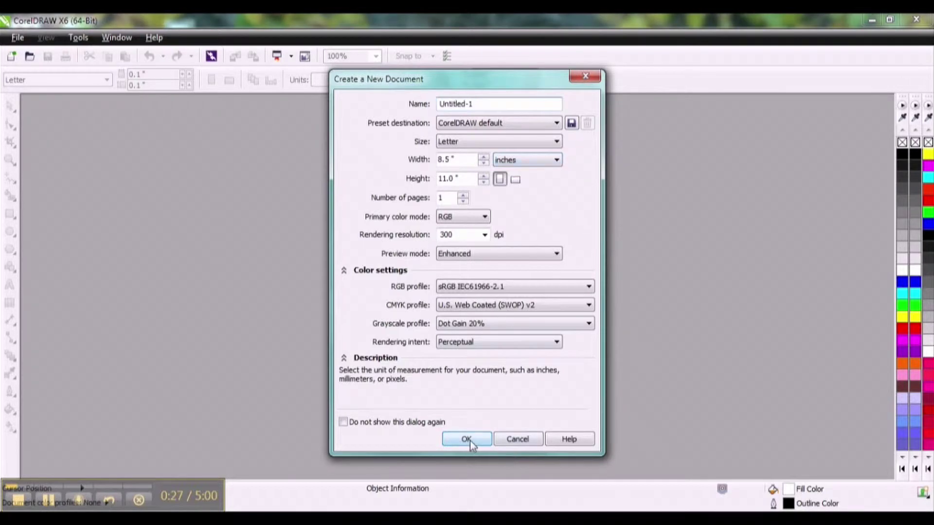
pyautogui.click(466, 440)
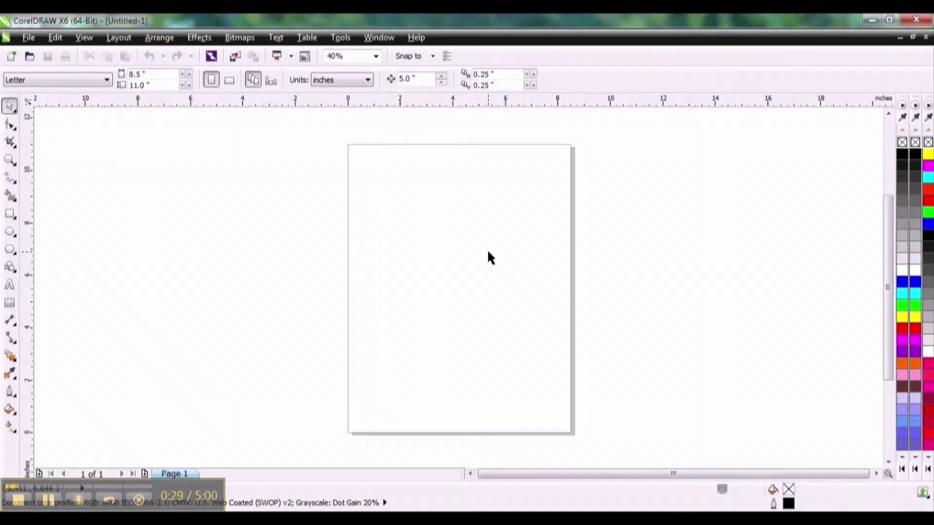
# Step: Import the yellow landcruiser photo and place it on the page
pyautogui.hotkey('ctrl', 'i')
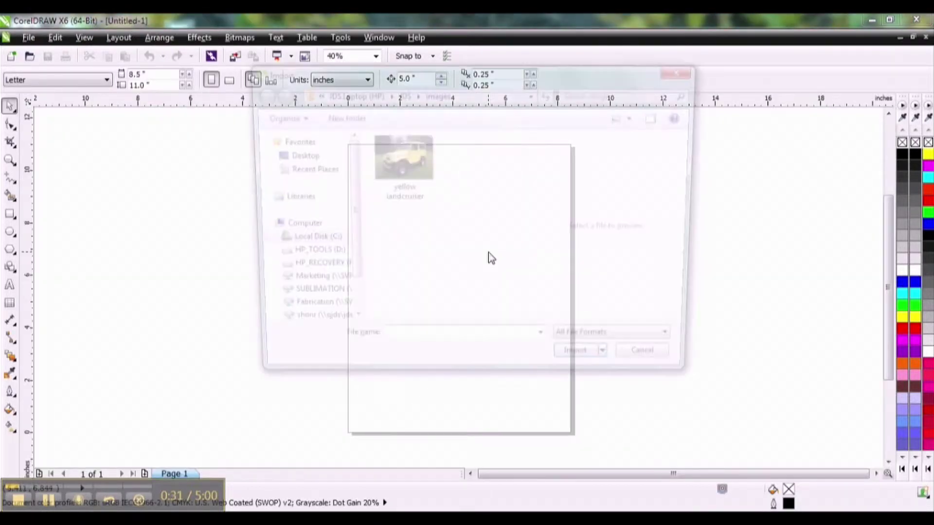
pyautogui.click(398, 153)
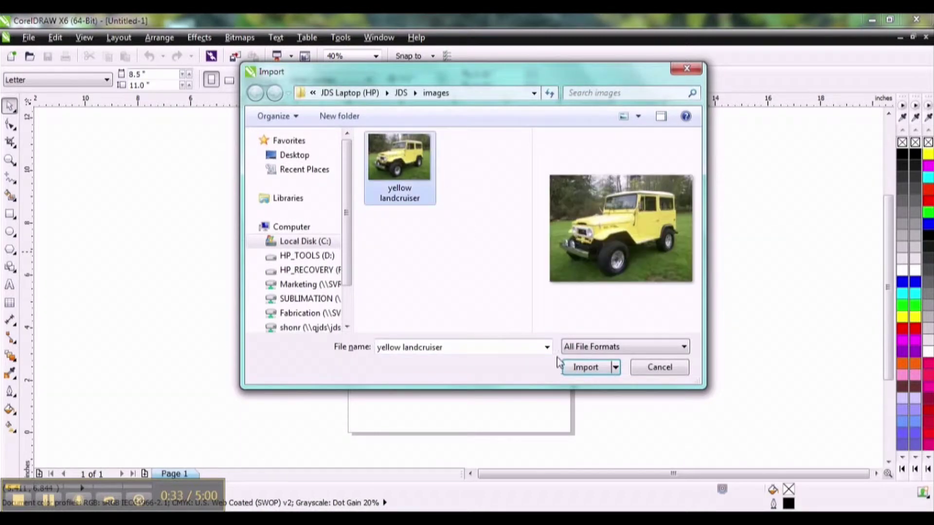
pyautogui.click(579, 368)
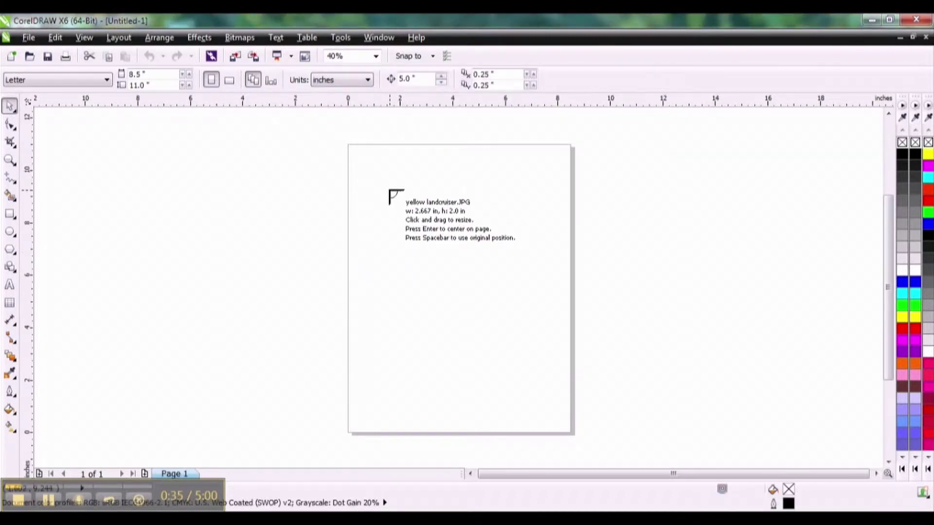
pyautogui.click(390, 190)
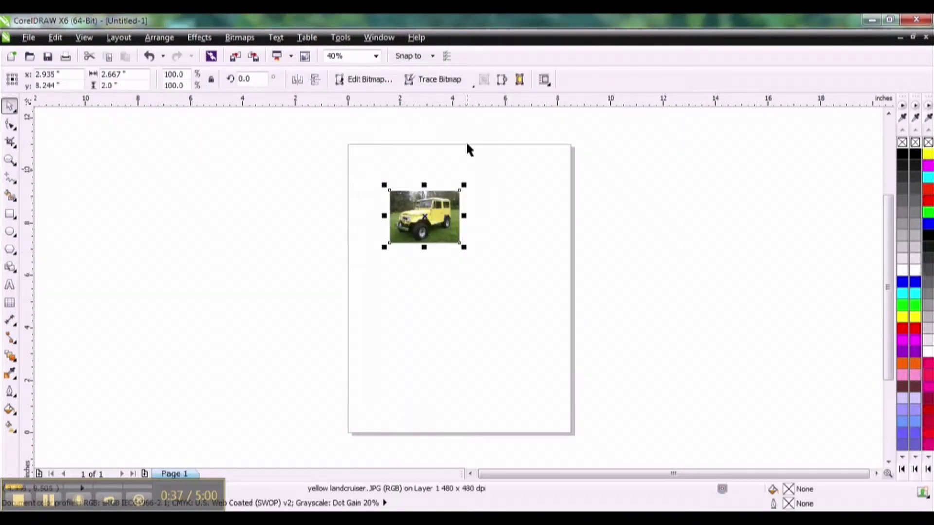
# Step: Create a palette from the selected photo and save it as landcruiser
pyautogui.click(382, 39)
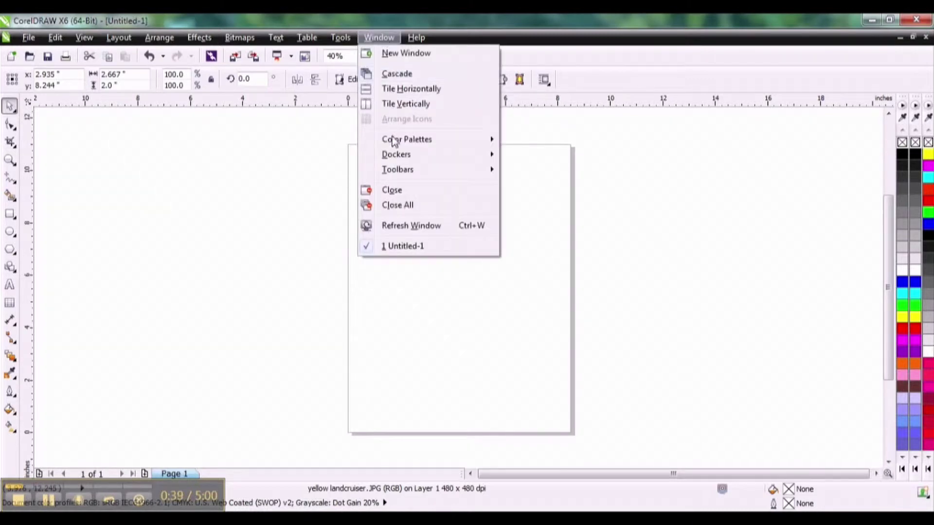
pyautogui.moveTo(398, 143)
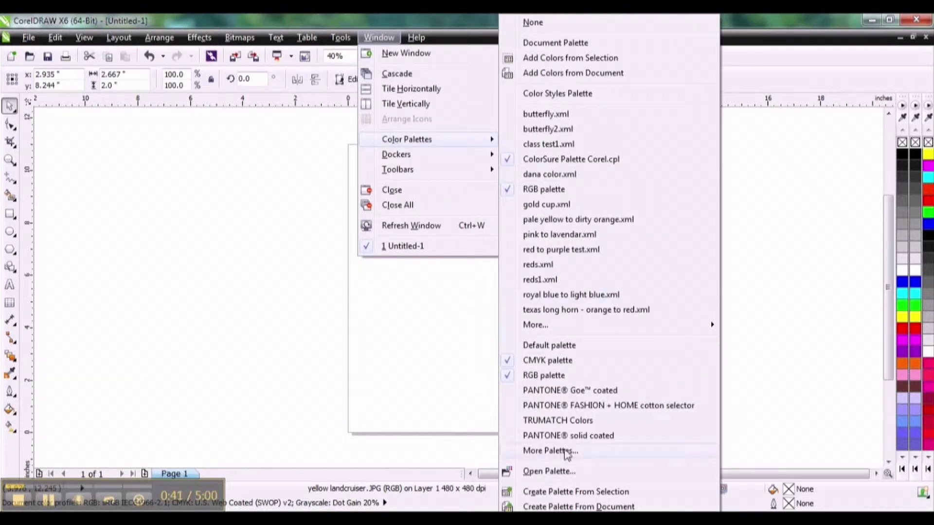
pyautogui.click(549, 492)
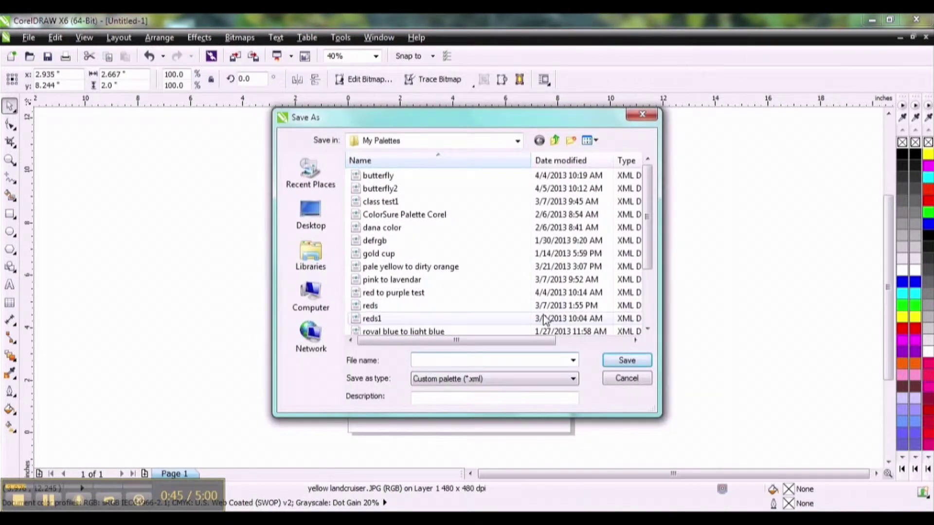
pyautogui.write('l')
pyautogui.press('BackSpace')
pyautogui.write('ruiser')
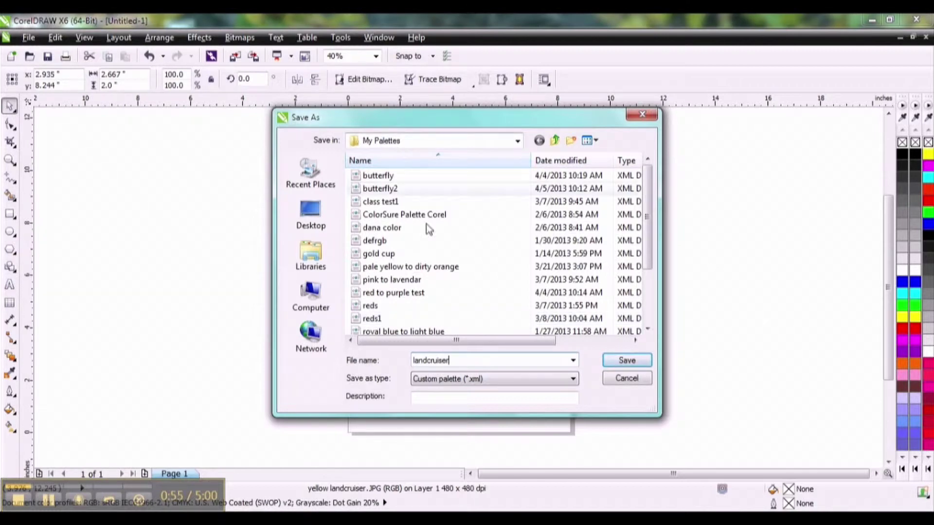
pyautogui.click(628, 361)
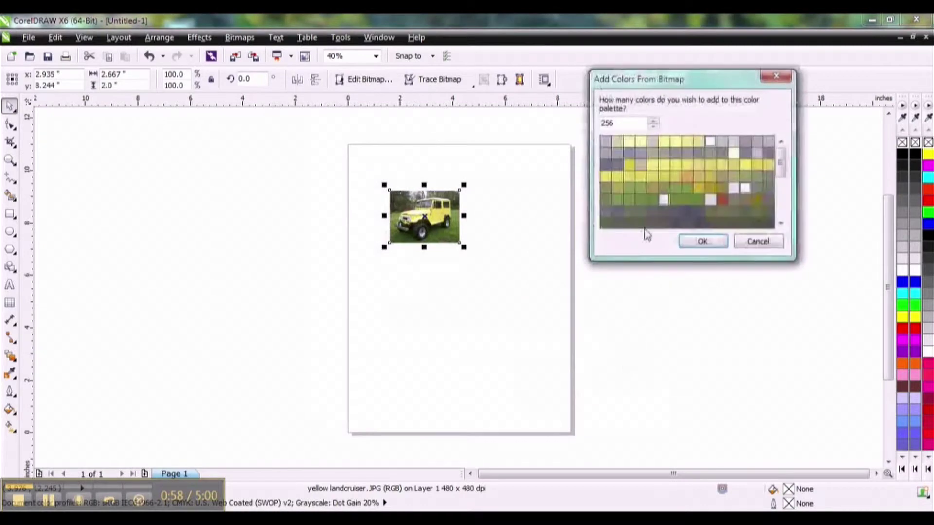
# Step: Add 256 colors from the photo to landcruiser.xml and dock it beside the default palette
pyautogui.moveTo(708, 79); pyautogui.dragTo(662, 180)
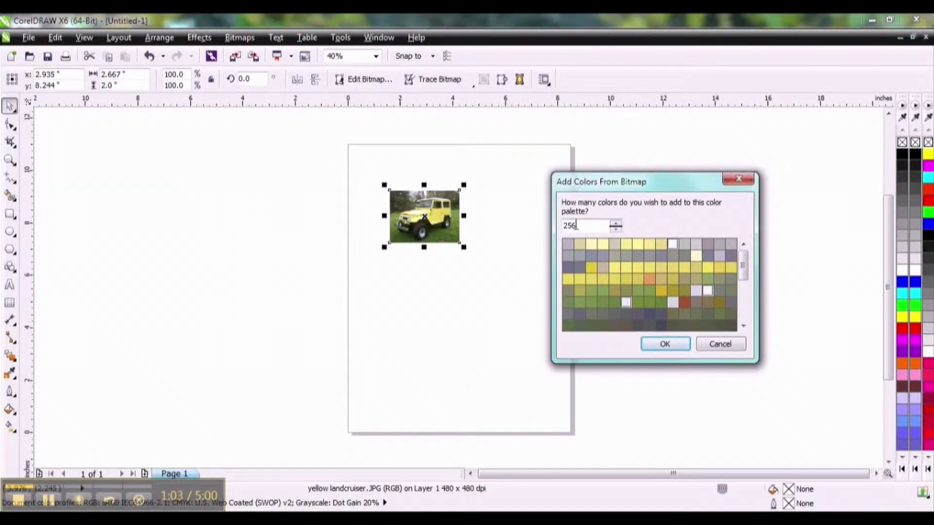
pyautogui.click(666, 345)
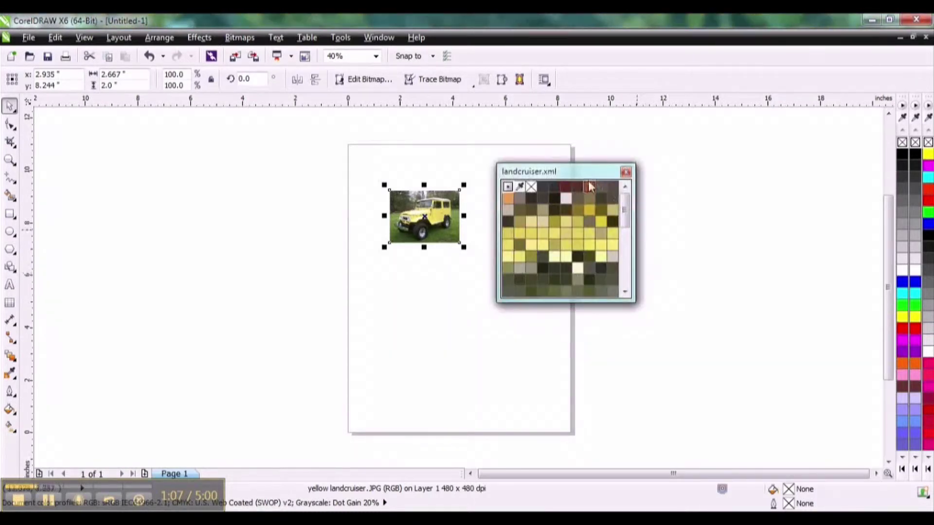
pyautogui.moveTo(584, 171); pyautogui.dragTo(890, 115)
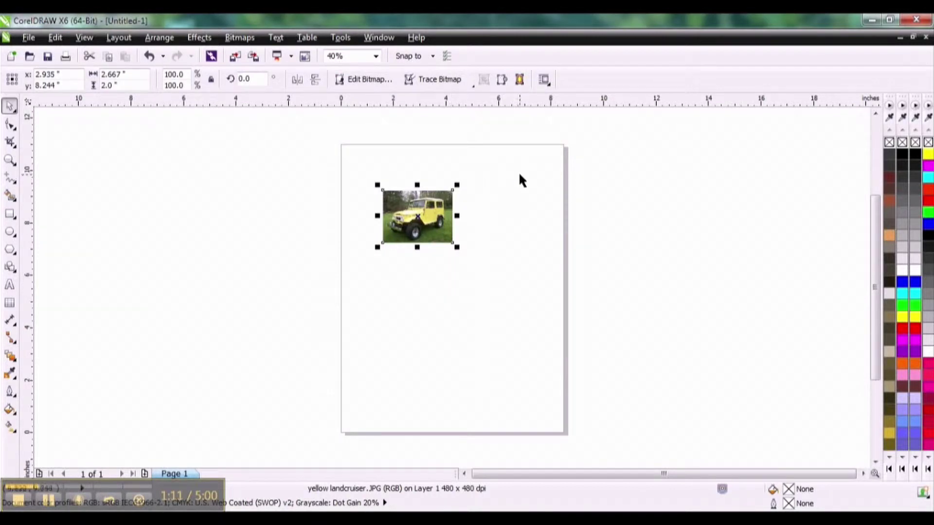
pyautogui.click(484, 174)
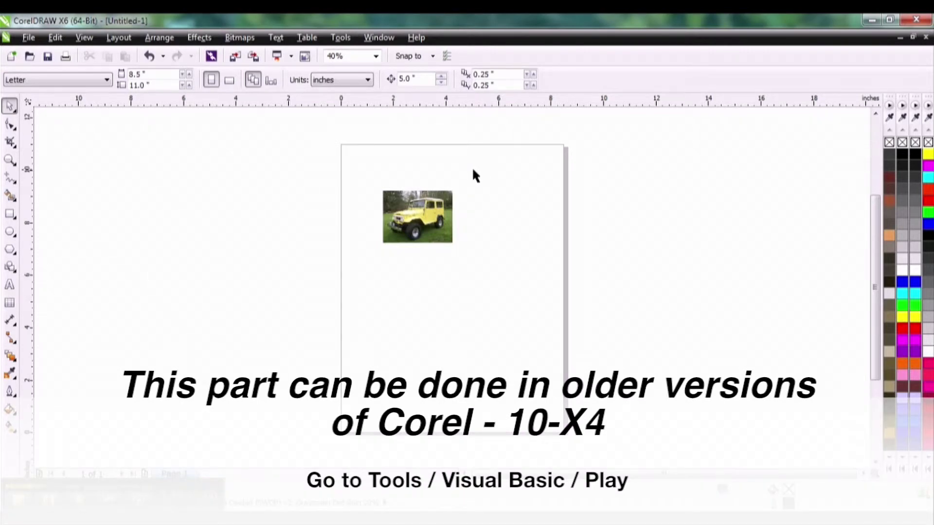
# Step: Run the CorelMacros.CreateColorSwatch macro from GlobalMacros
pyautogui.click(340, 39)
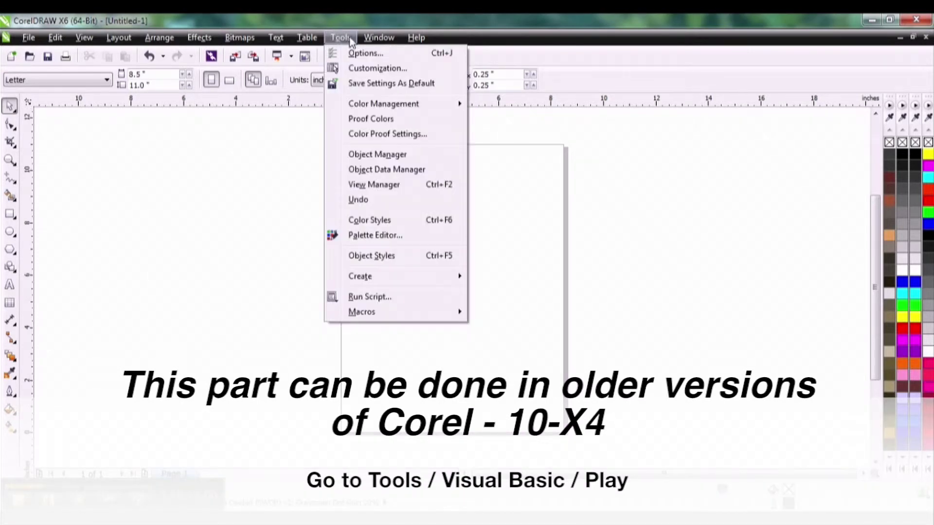
pyautogui.moveTo(379, 318)
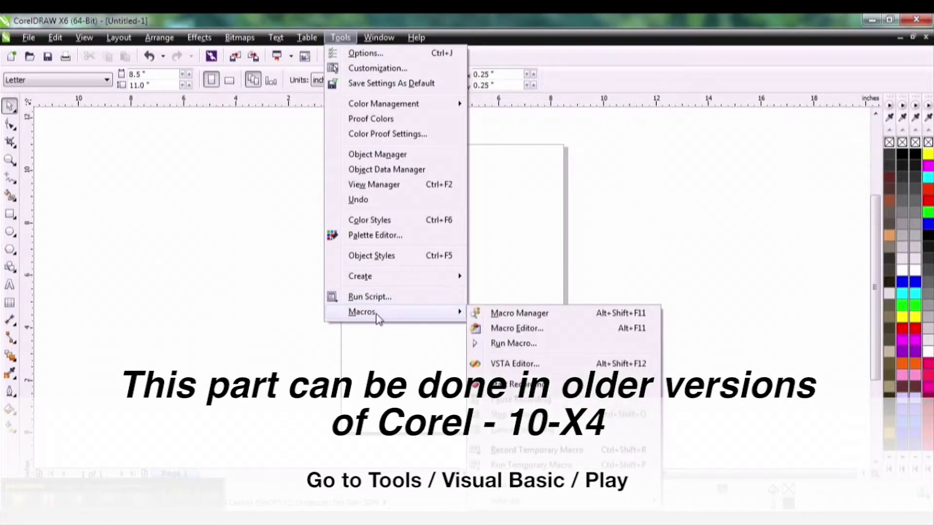
pyautogui.click(513, 344)
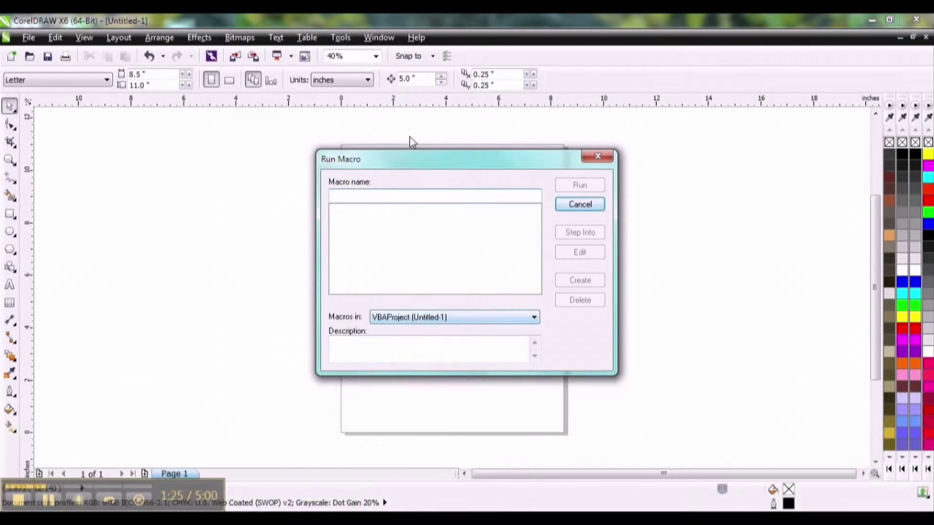
pyautogui.click(485, 319)
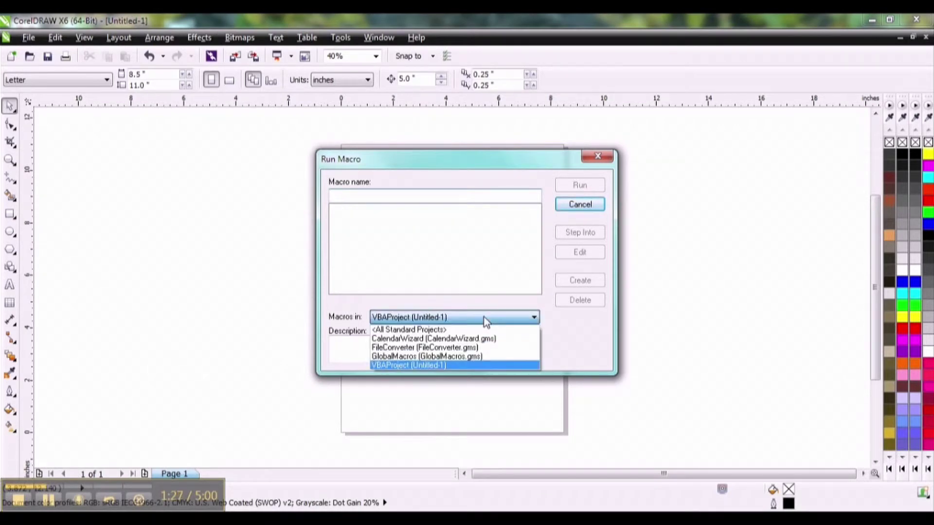
pyautogui.click(442, 357)
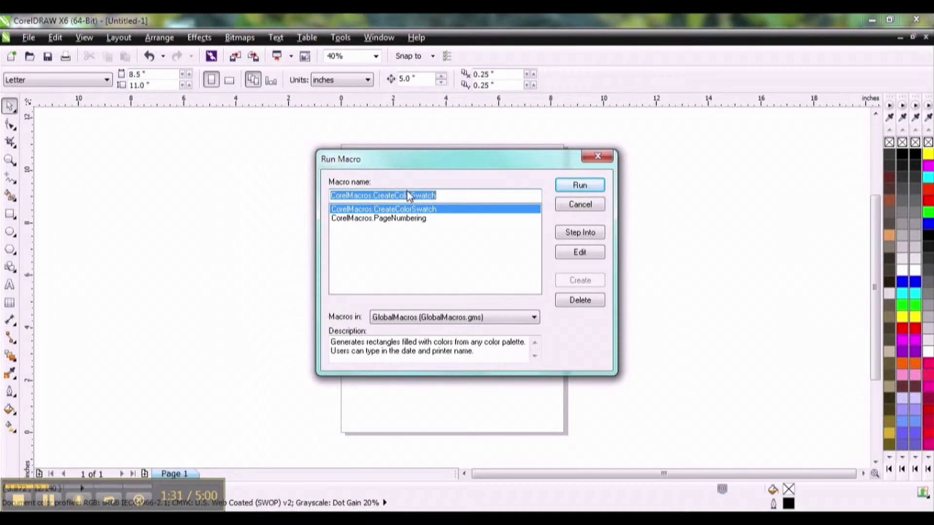
pyautogui.click(597, 185)
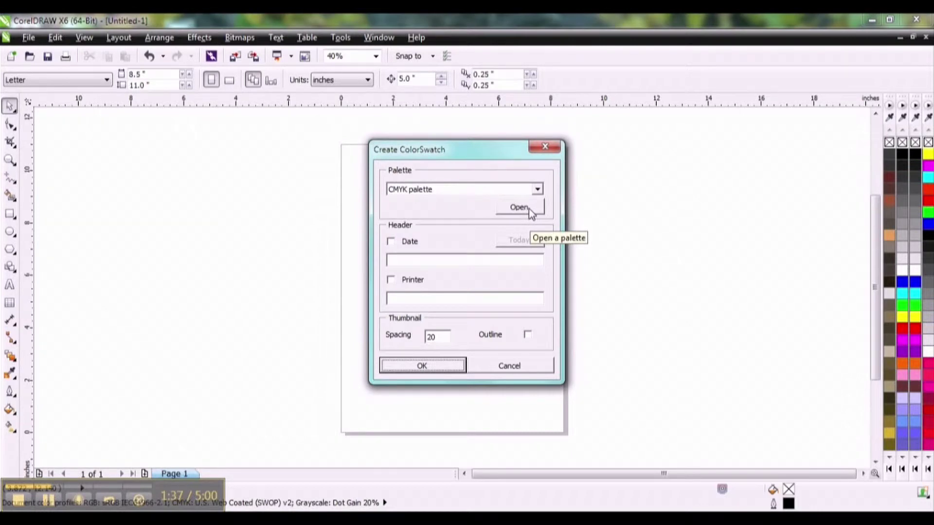
# Step: Load the landcruiser palette file from My Documents > My Palettes, showing All Files
pyautogui.click(530, 212)
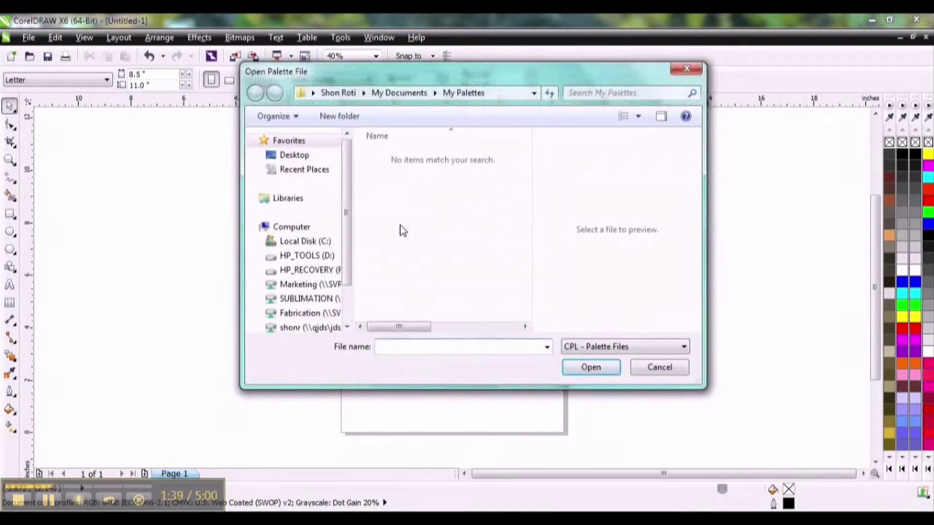
pyautogui.click(287, 155)
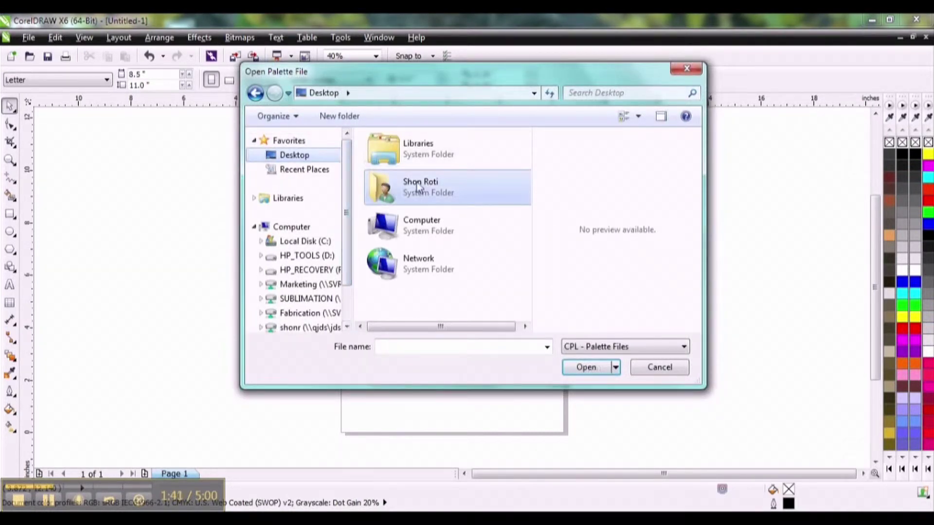
pyautogui.doubleClick(387, 189)
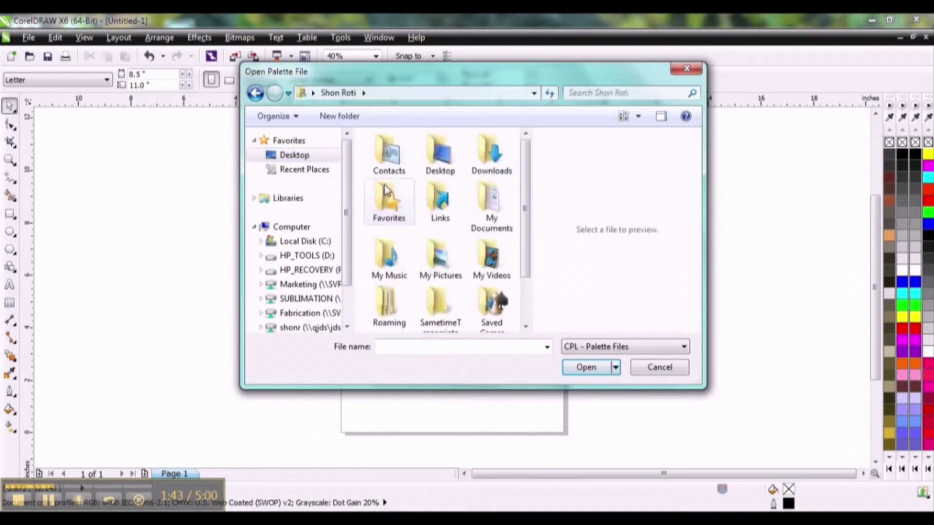
pyautogui.doubleClick(494, 203)
pyautogui.doubleClick(413, 200)
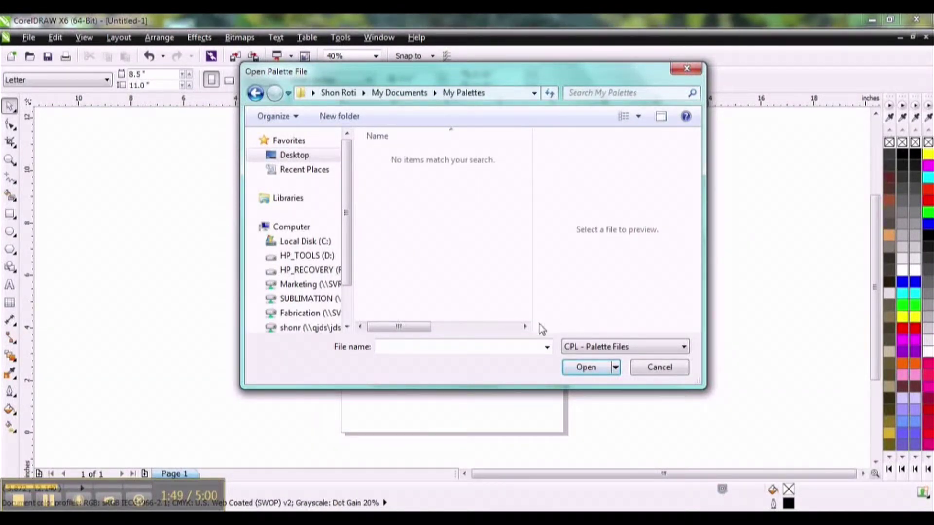
pyautogui.click(596, 349)
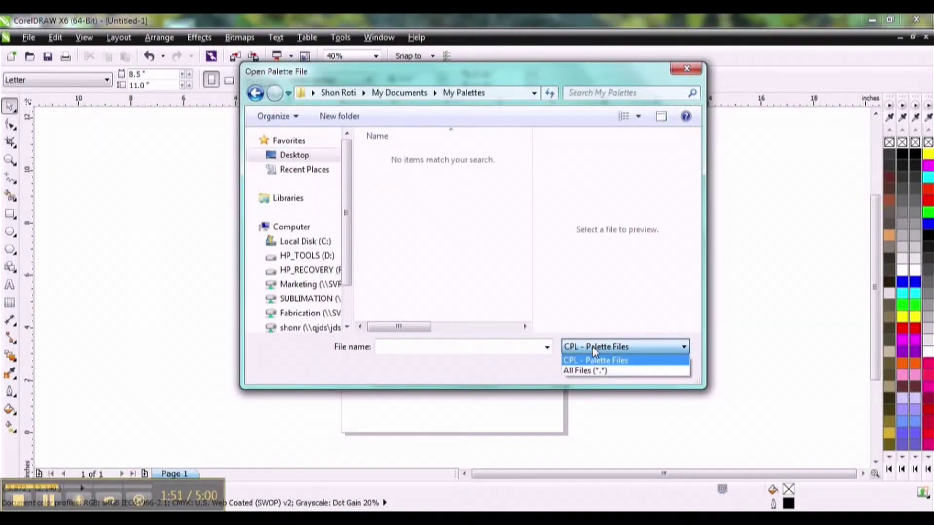
pyautogui.click(588, 373)
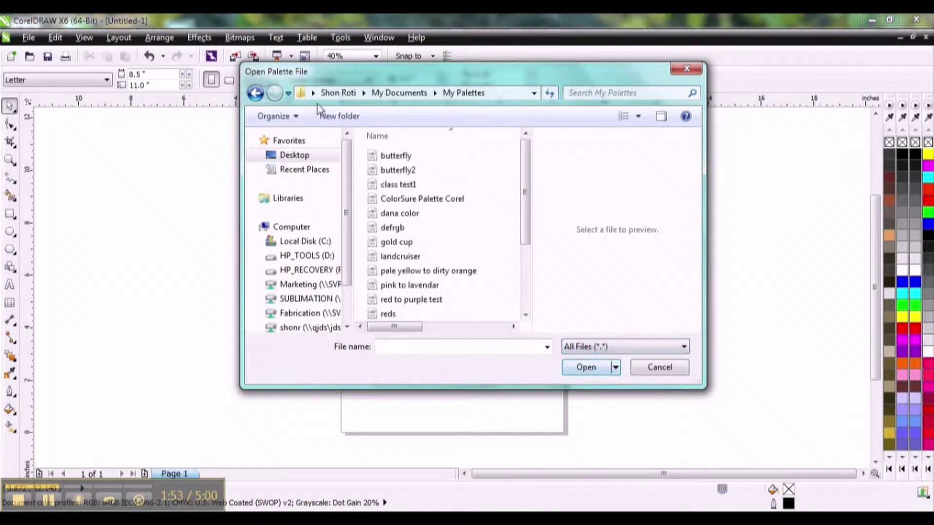
pyautogui.click(407, 258)
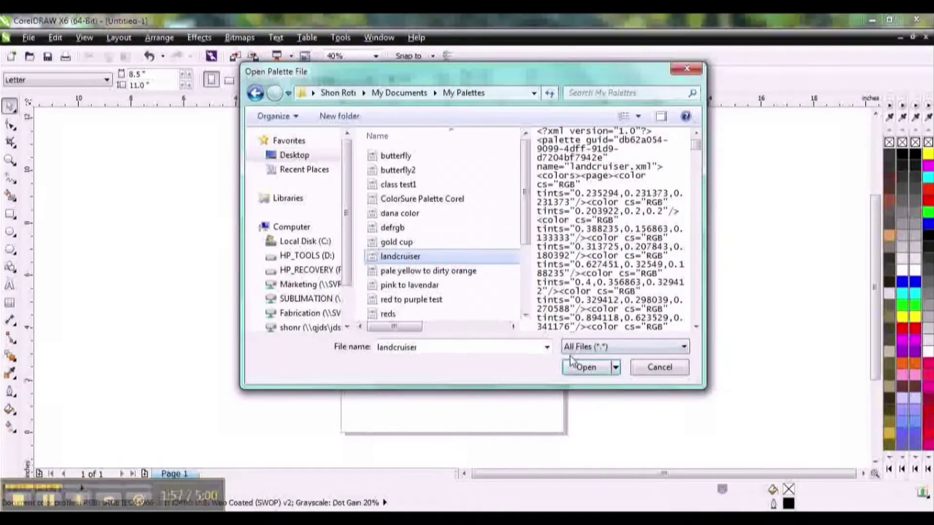
pyautogui.click(586, 370)
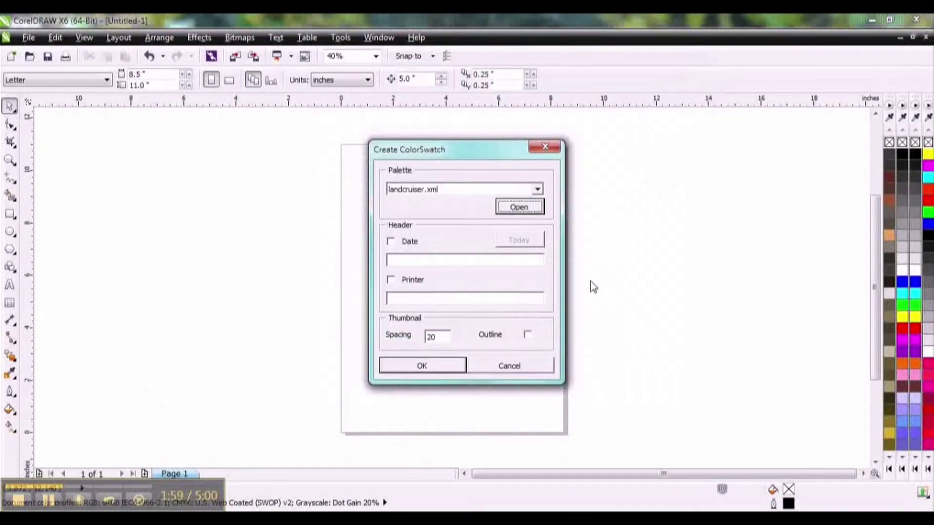
# Step: Set the thumbnail spacing to 5 and generate the swatch sheets
pyautogui.click(441, 337)
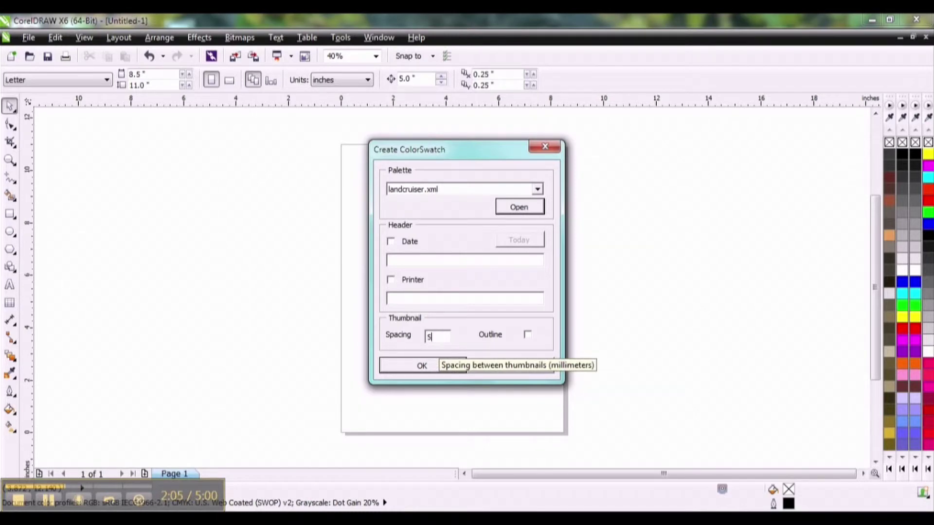
pyautogui.write('5')
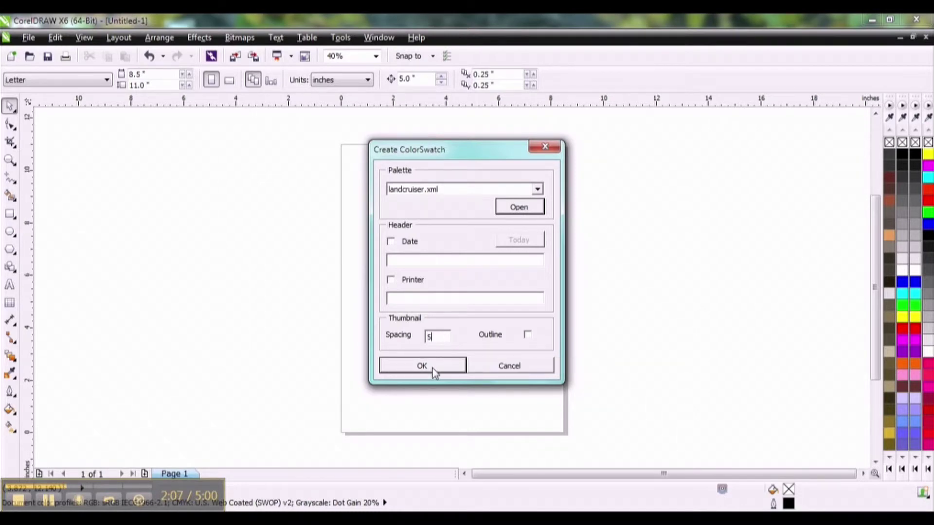
pyautogui.click(432, 366)
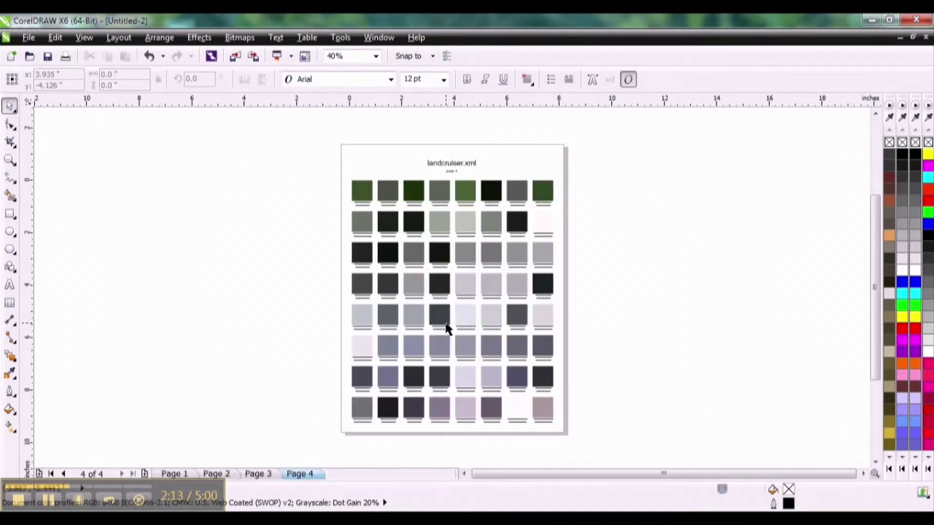
# Step: Review swatch Pages 2 and 3, clear the selection, and begin saving the document
pyautogui.click(193, 474)
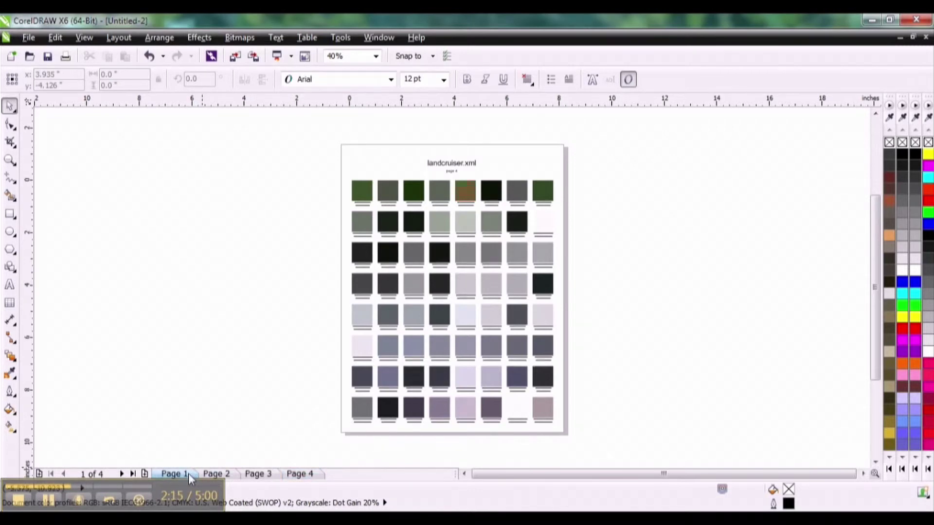
pyautogui.click(247, 475)
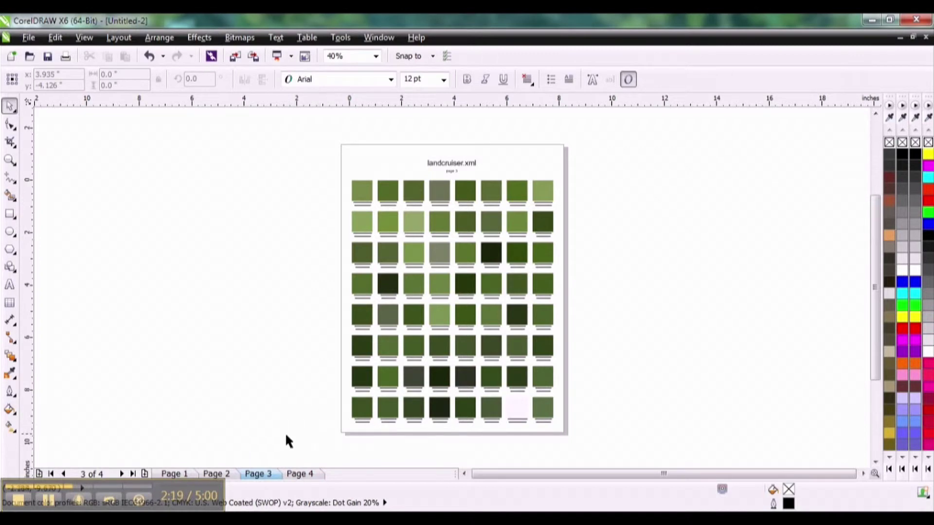
pyautogui.click(303, 230)
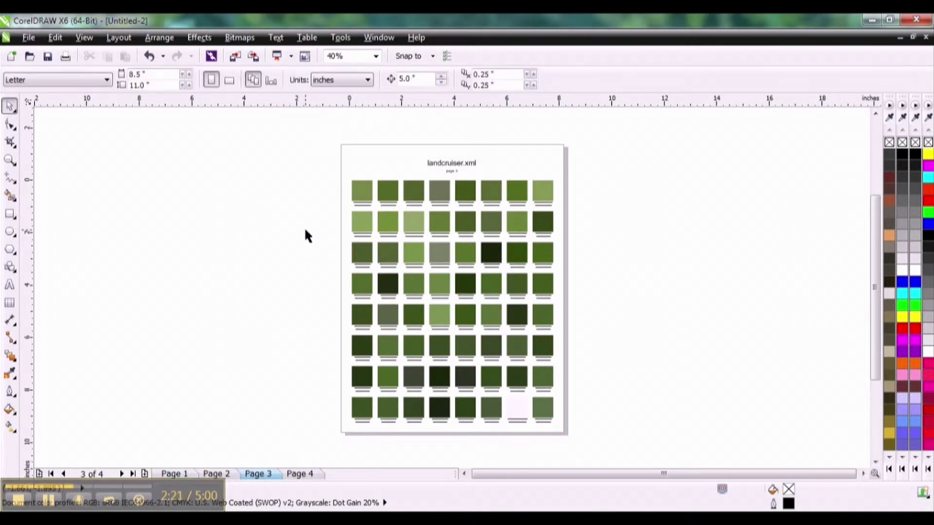
pyautogui.hotkey('ctrl', 's')
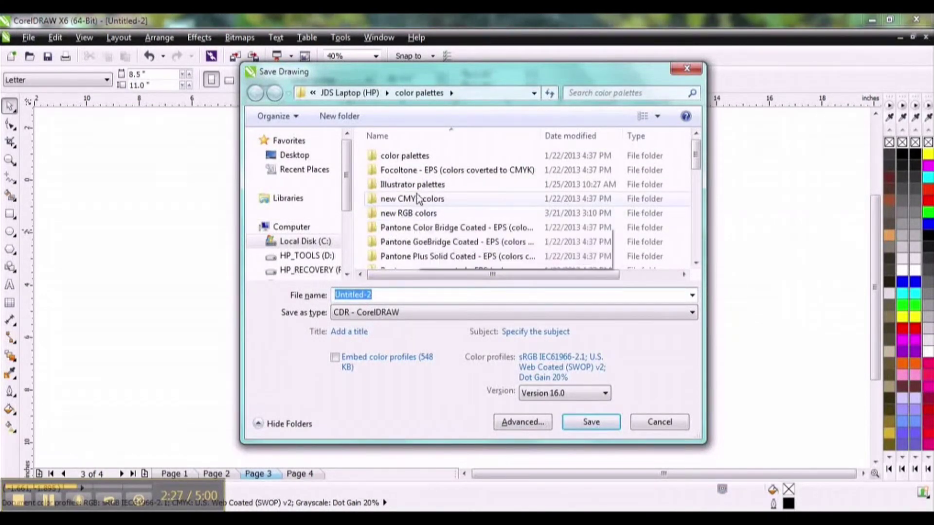
# Step: Save the swatch sheets as landcruiser in the color palettes folder and close the document
pyautogui.doubleClick(405, 156)
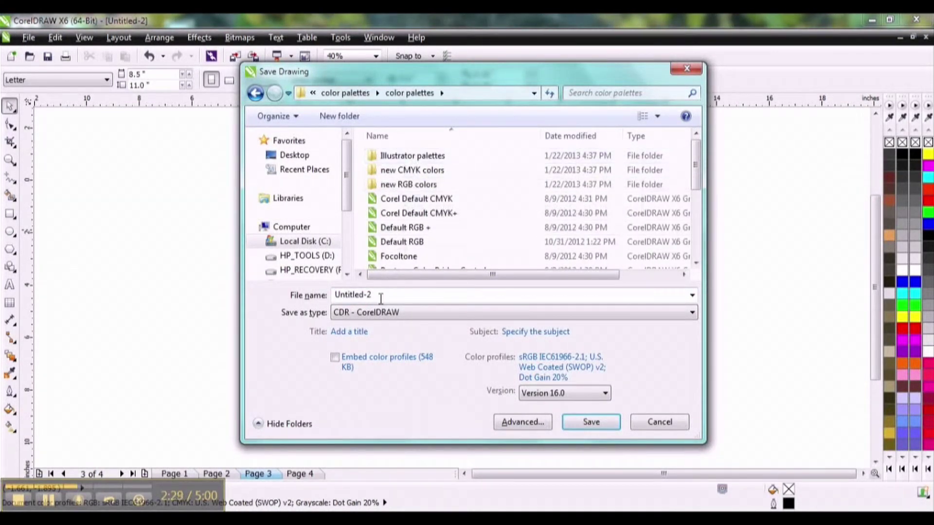
pyautogui.click(382, 298)
pyautogui.write('landcruiser1')
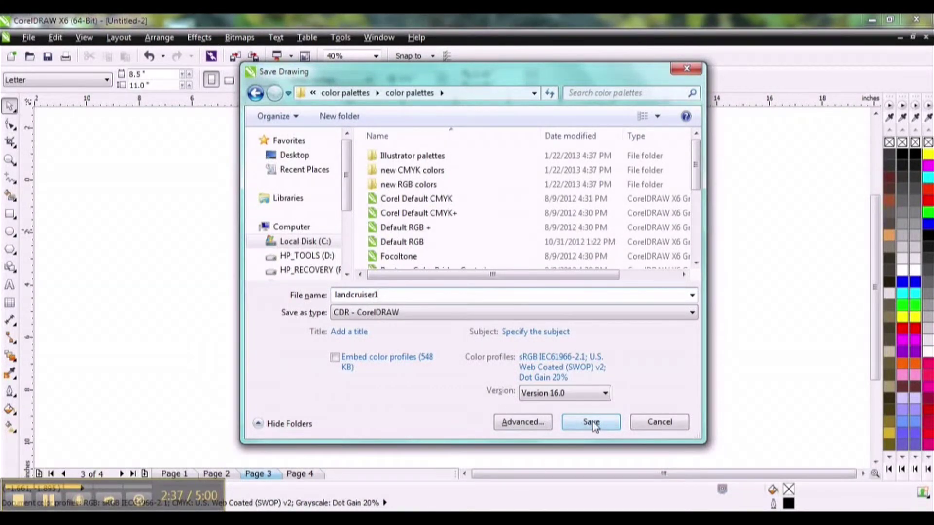
pyautogui.click(592, 422)
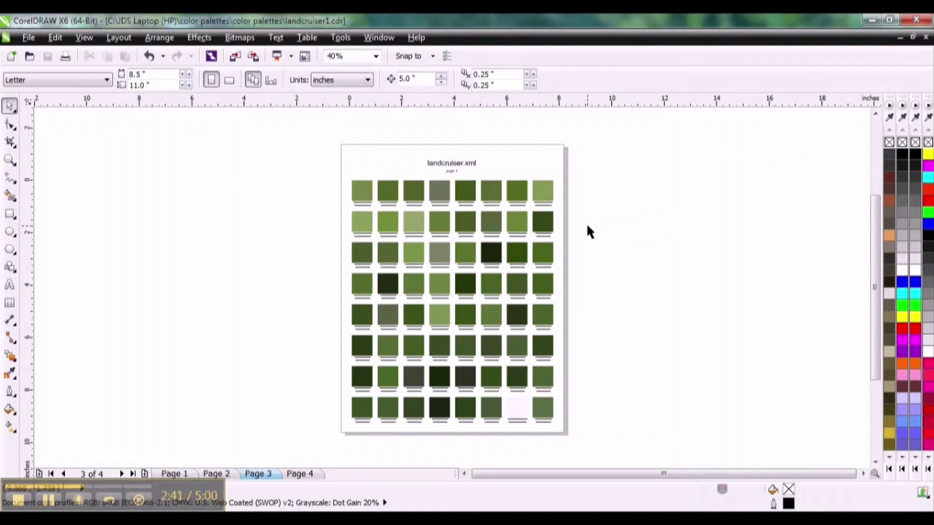
pyautogui.hotkey('ctrl', 'F4')
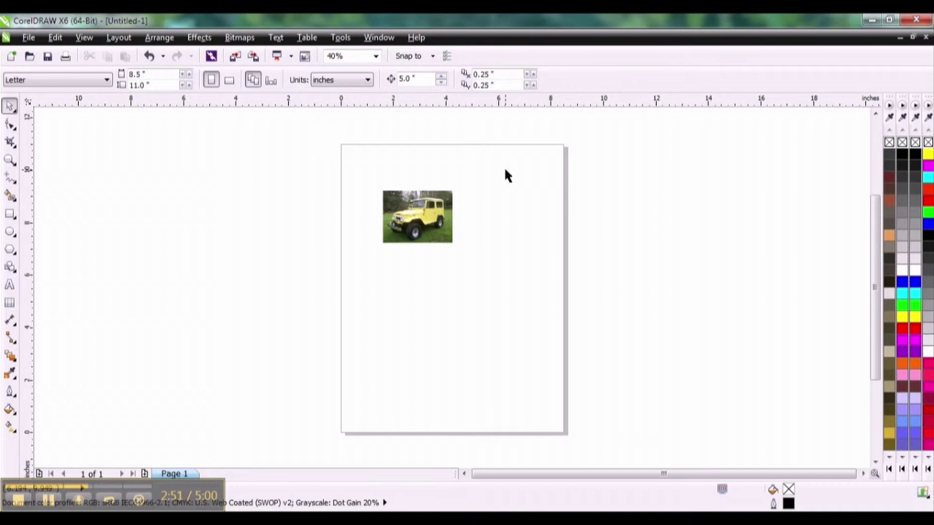
# Step: Move the Land Cruiser photo to the page centre and zoom in around it
pyautogui.moveTo(443, 209); pyautogui.dragTo(470, 272)
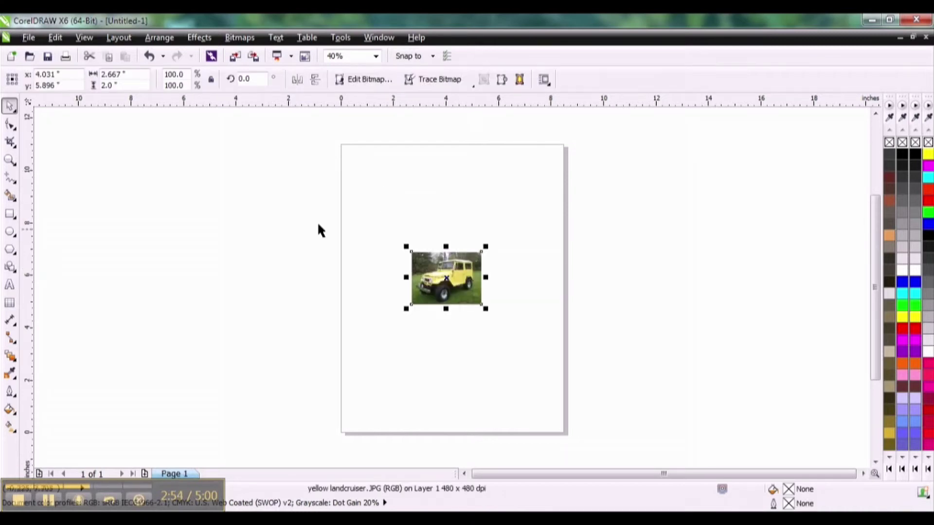
pyautogui.click(10, 160)
pyautogui.moveTo(347, 211); pyautogui.dragTo(559, 365)
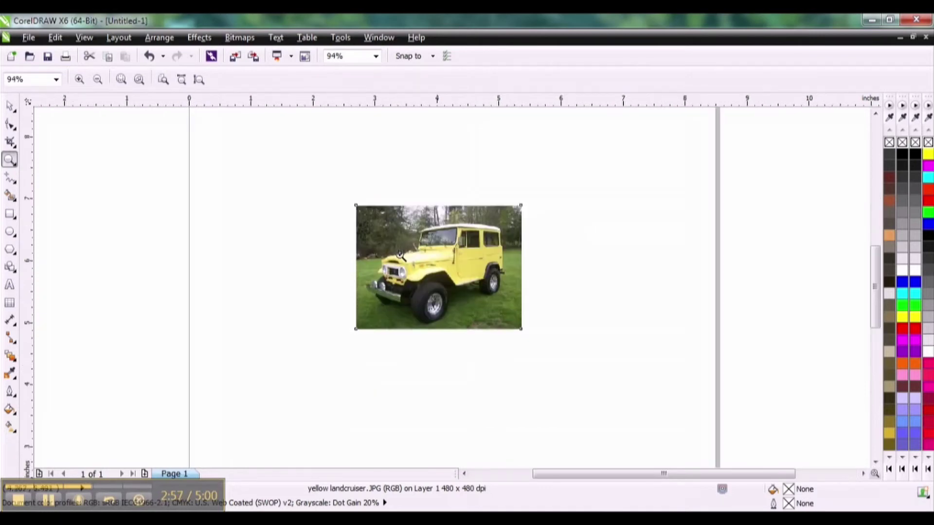
pyautogui.click(9, 105)
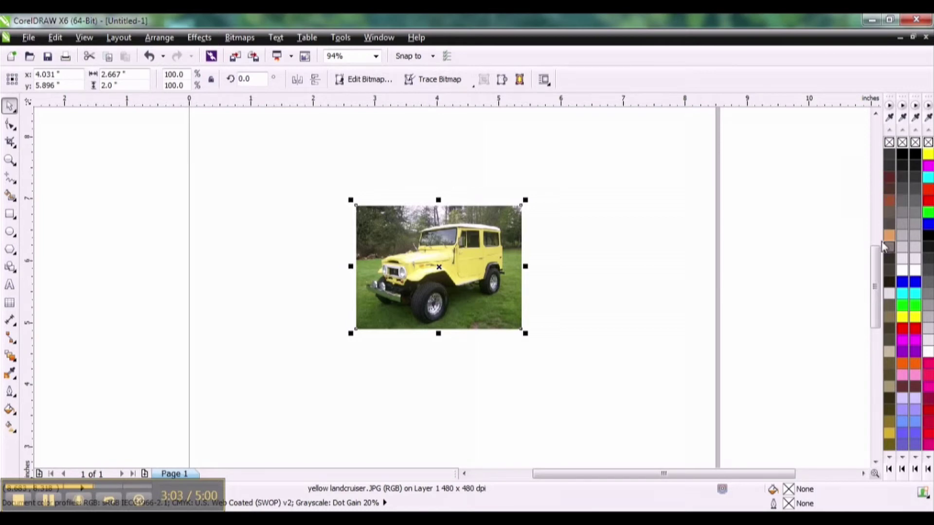
pyautogui.click(570, 174)
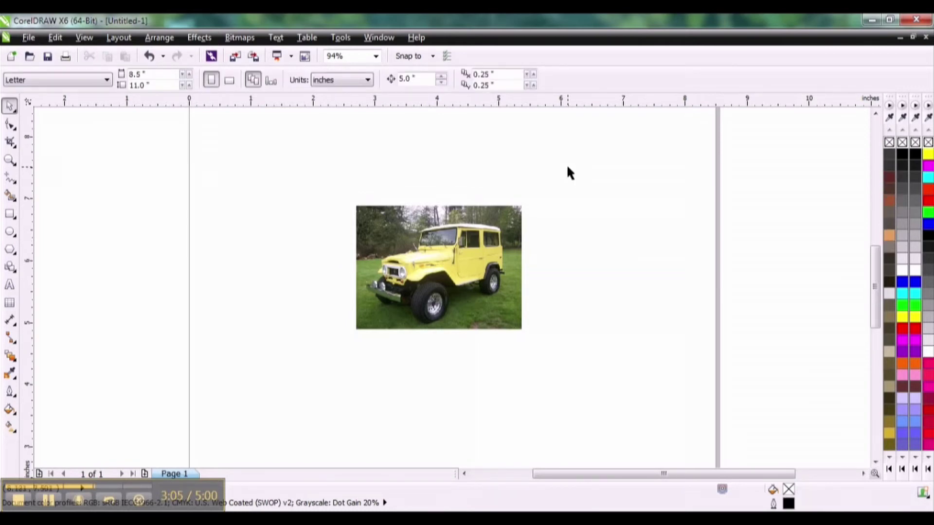